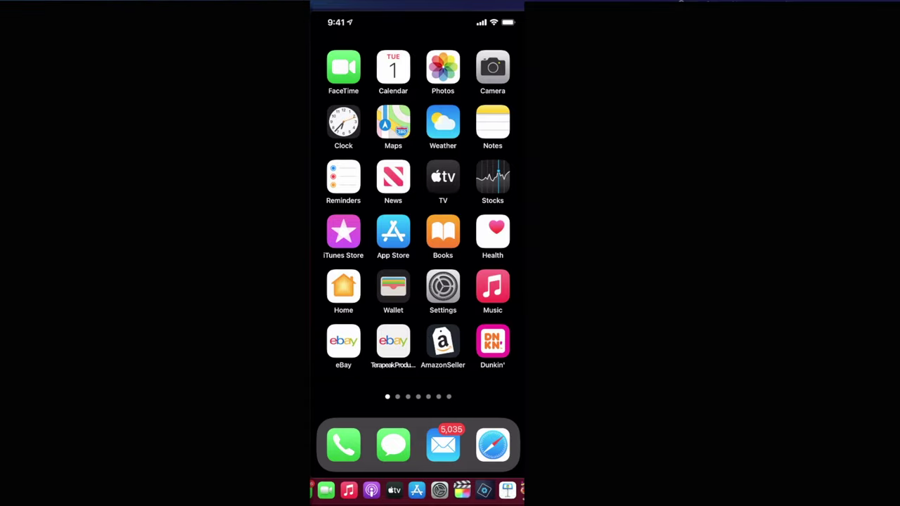
Step: Open the capture format options in the iPhone's Camera settings
click(443, 287)
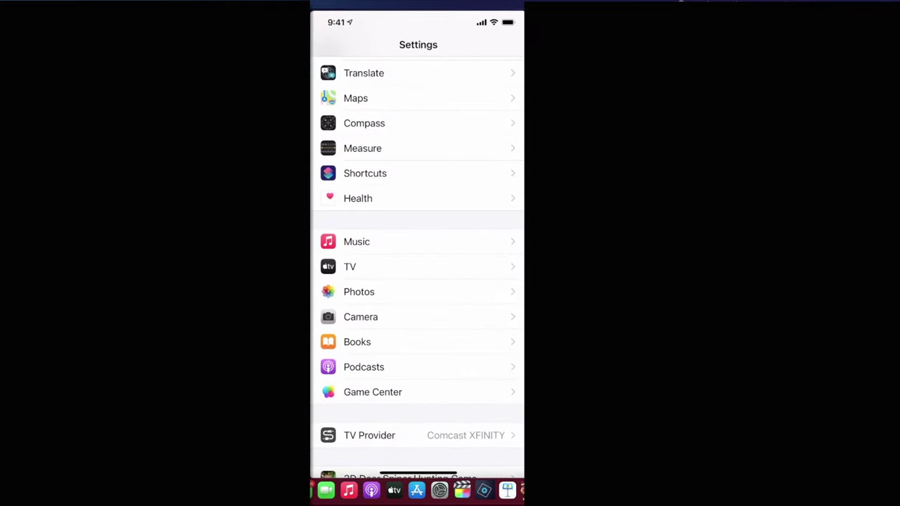
scroll(418, 268, down, 1)
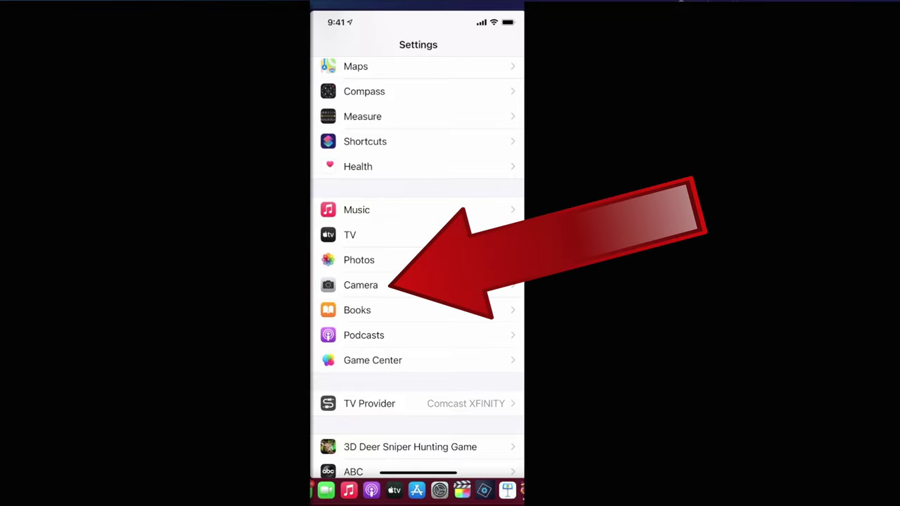
click(361, 285)
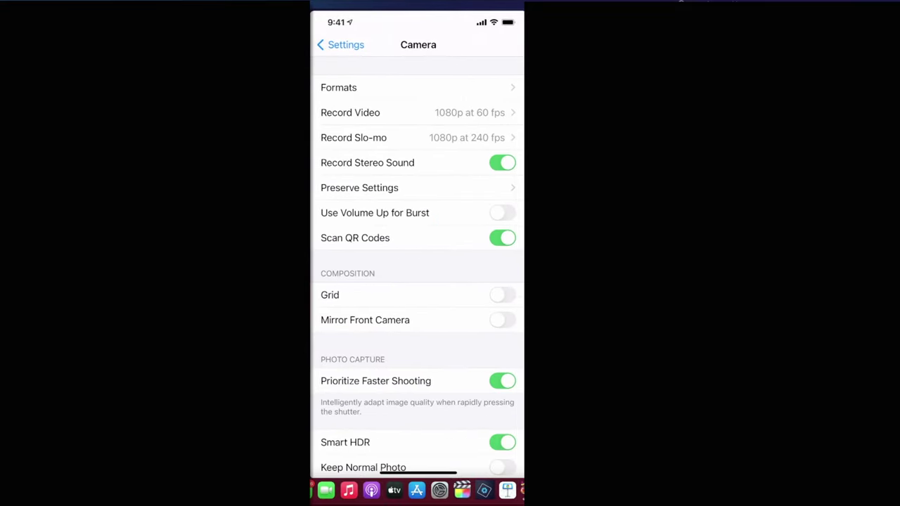
click(339, 87)
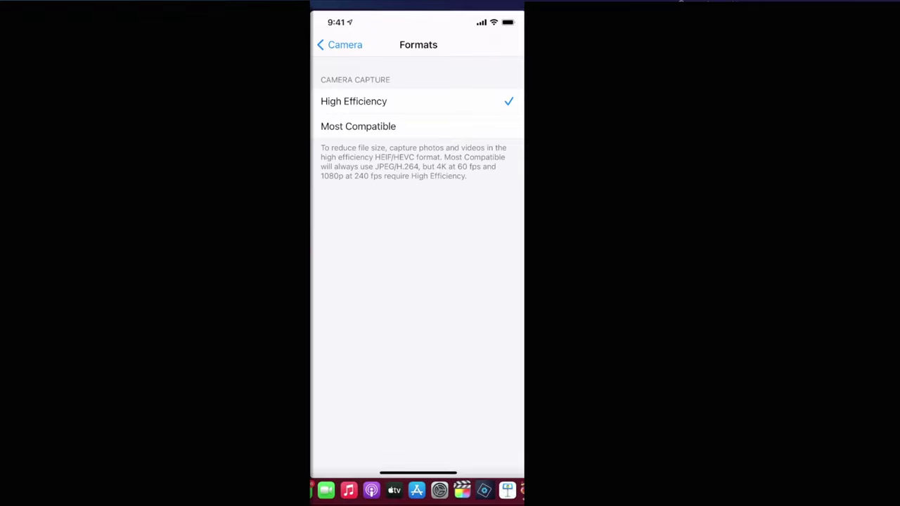
Step: Set the camera capture format to Most Compatible and exit Settings to the home screen
click(358, 125)
click(354, 101)
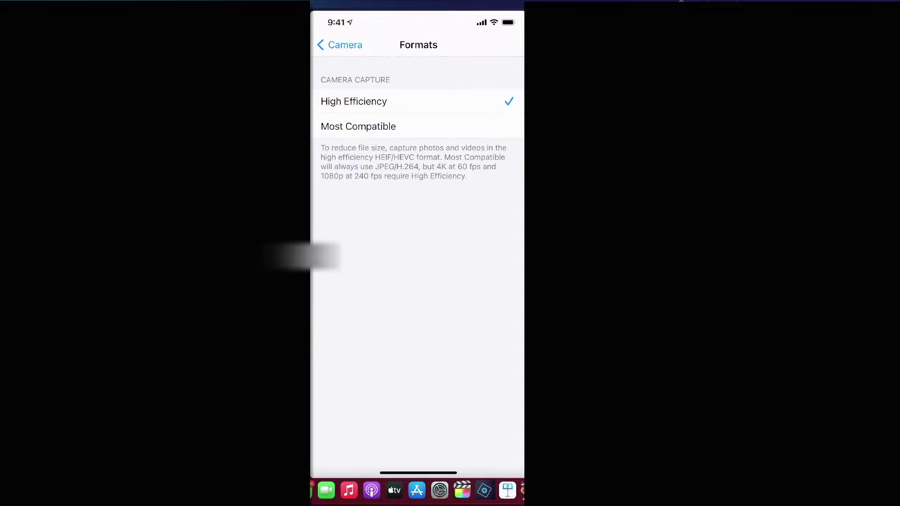
click(358, 126)
click(340, 44)
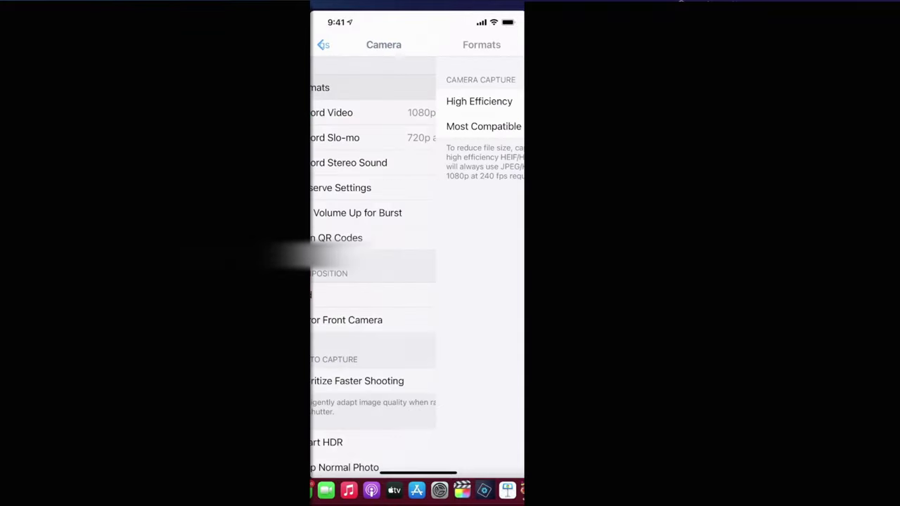
click(329, 43)
drag(418, 472, 418, 295)
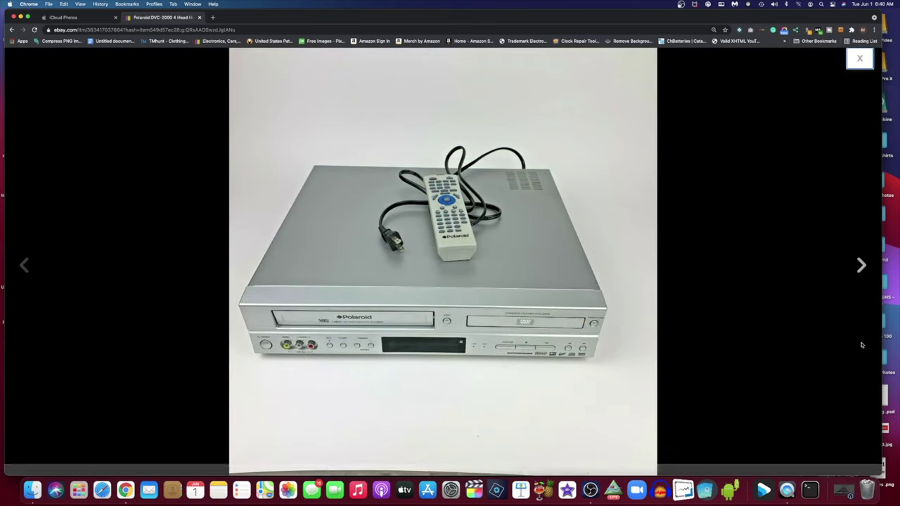
Step: Close the enlarged photo on the eBay listing and view each Polaroid VCR/DVD player photo through to the last one
click(859, 57)
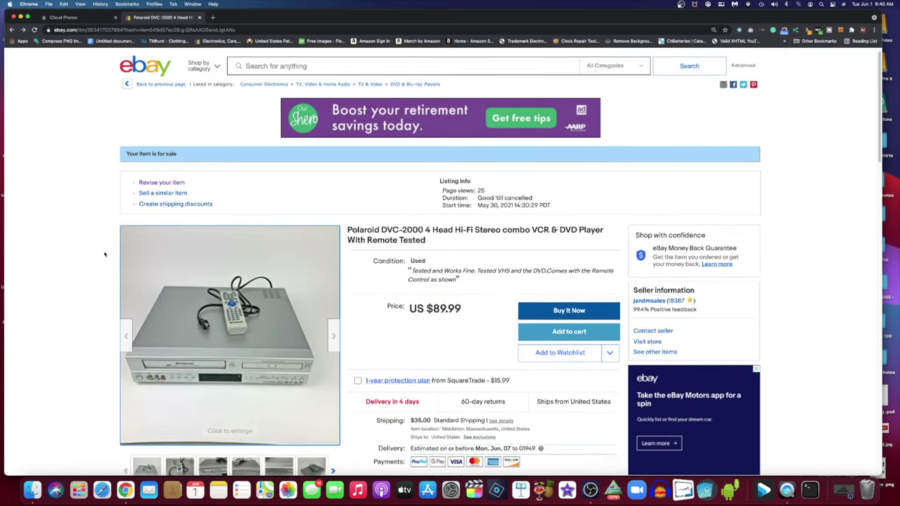
scroll(105, 254, down, 1)
click(334, 322)
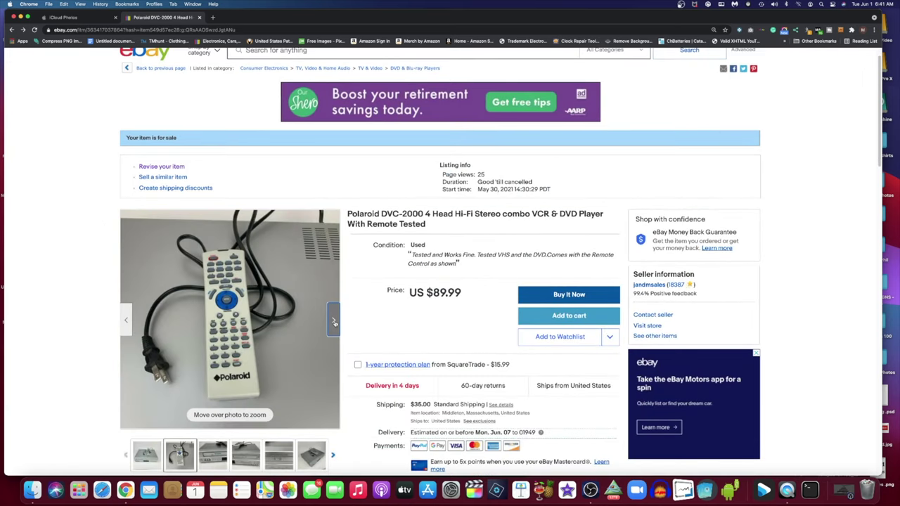
click(334, 322)
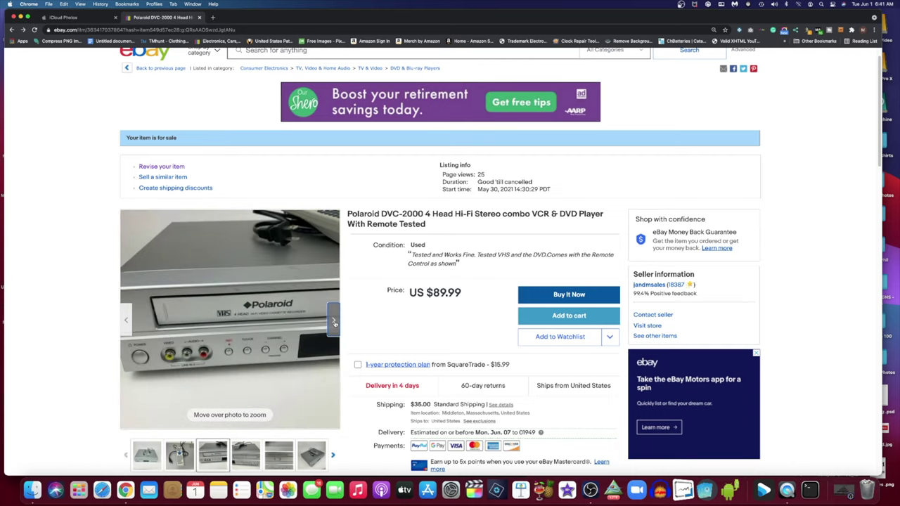
click(334, 322)
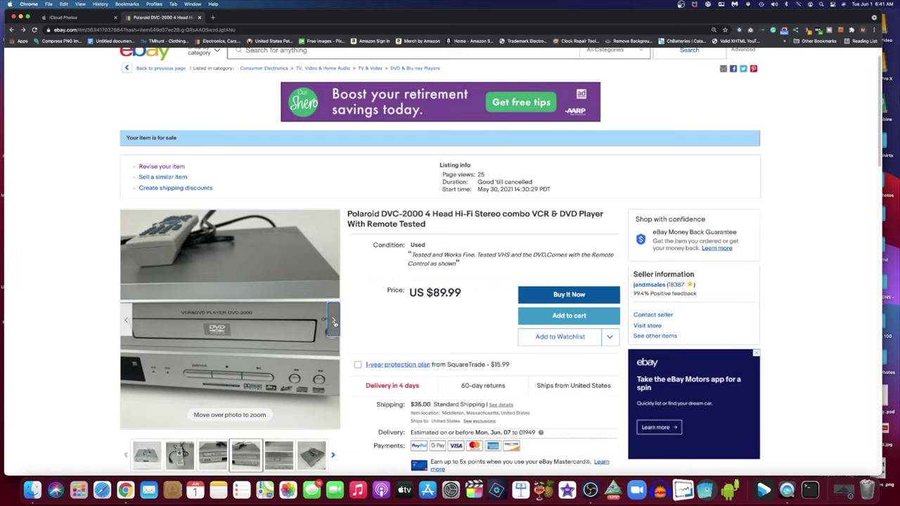
click(334, 321)
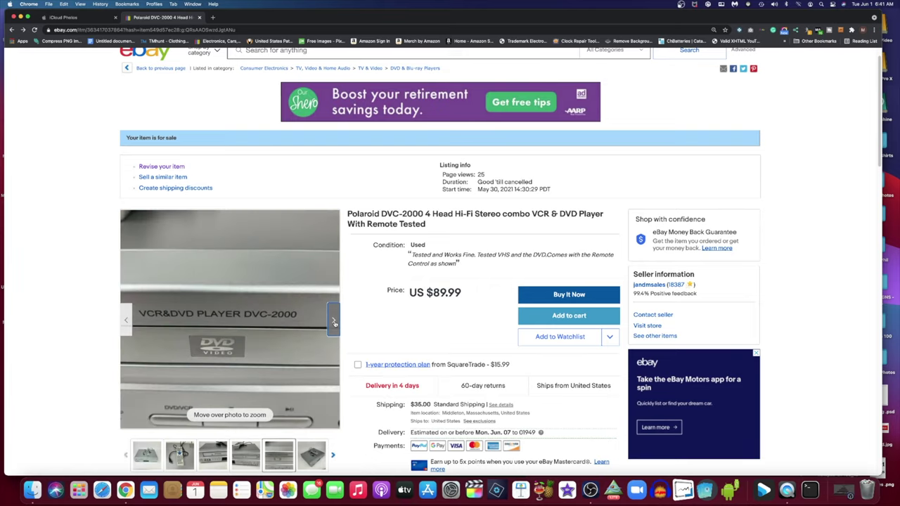
click(334, 322)
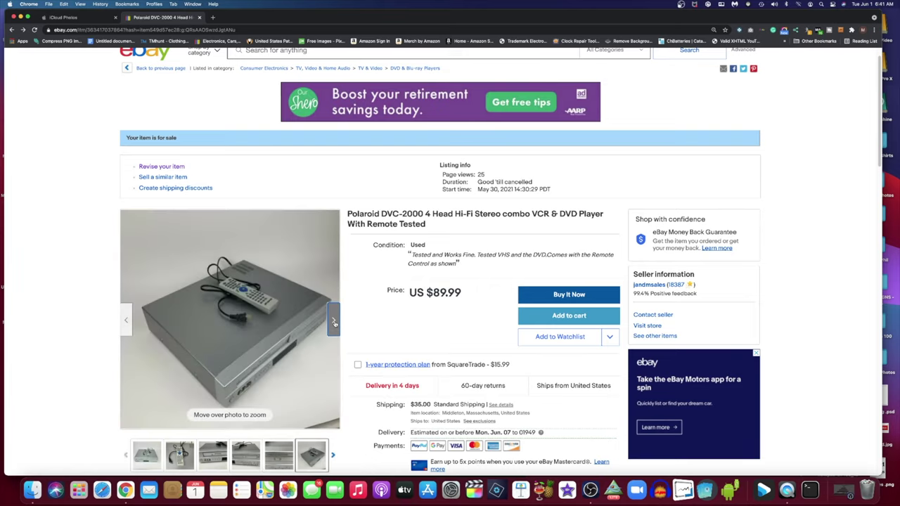
click(334, 321)
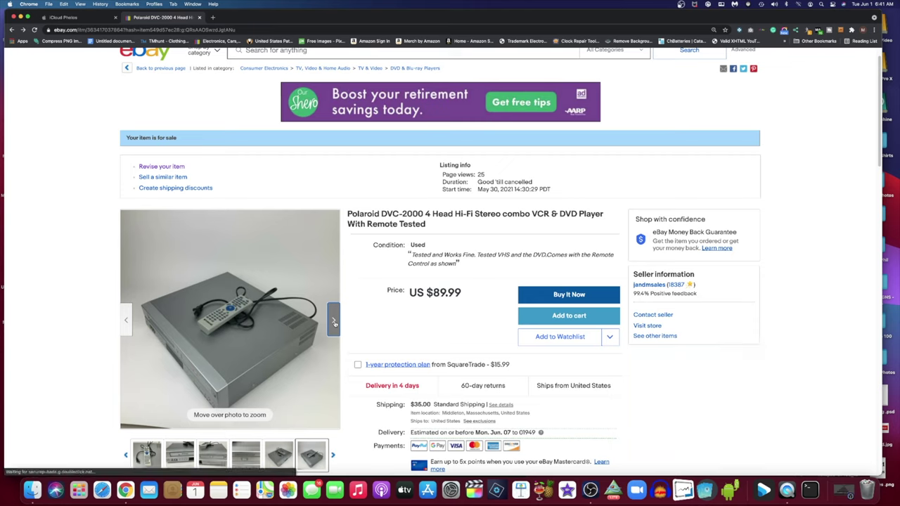
click(334, 322)
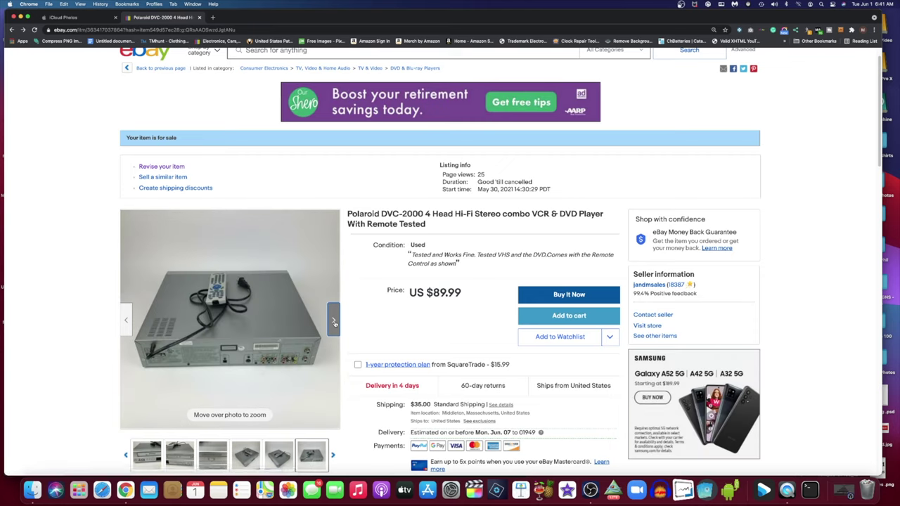
click(334, 321)
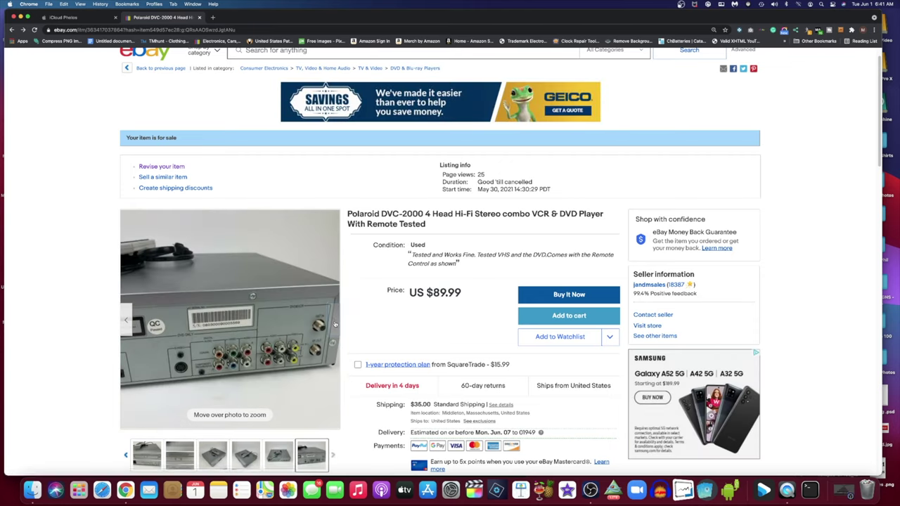
Step: Go back through the listing's photos to the first image of the Polaroid player with its remote
click(124, 321)
click(125, 321)
click(124, 321)
click(124, 321)
click(125, 321)
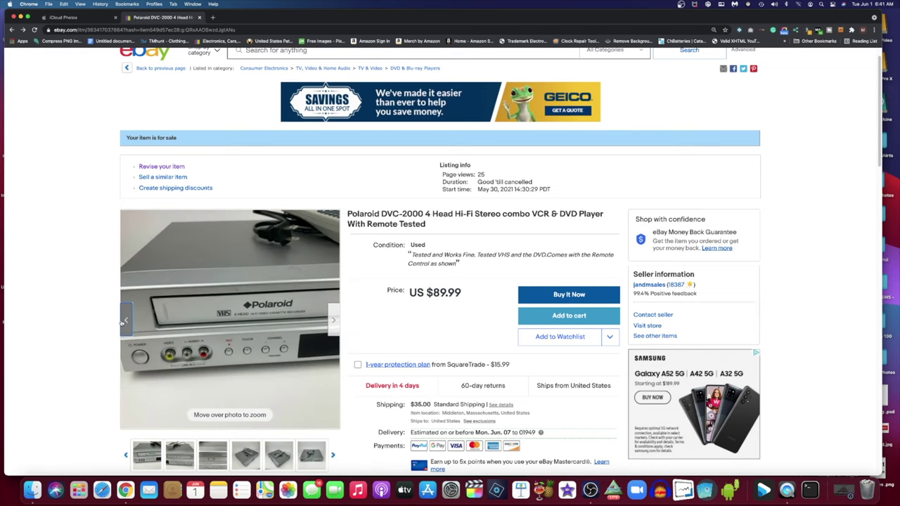
click(125, 320)
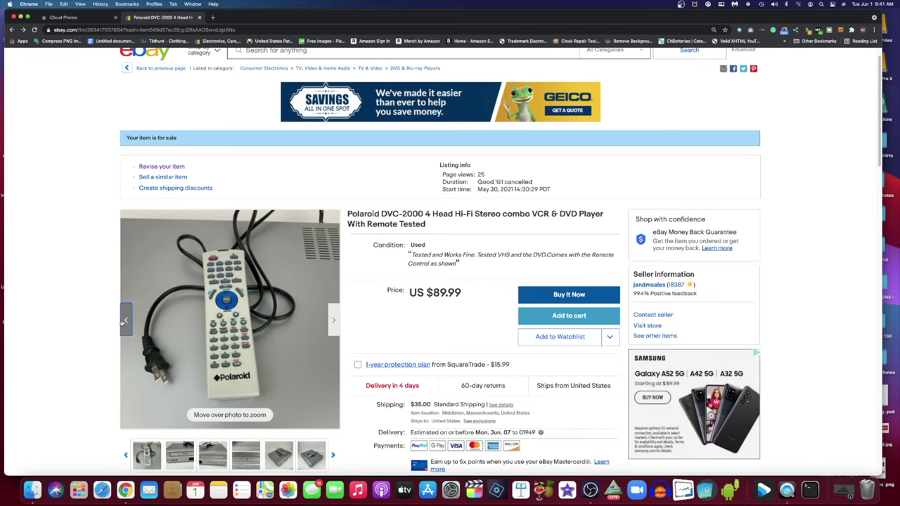
click(124, 320)
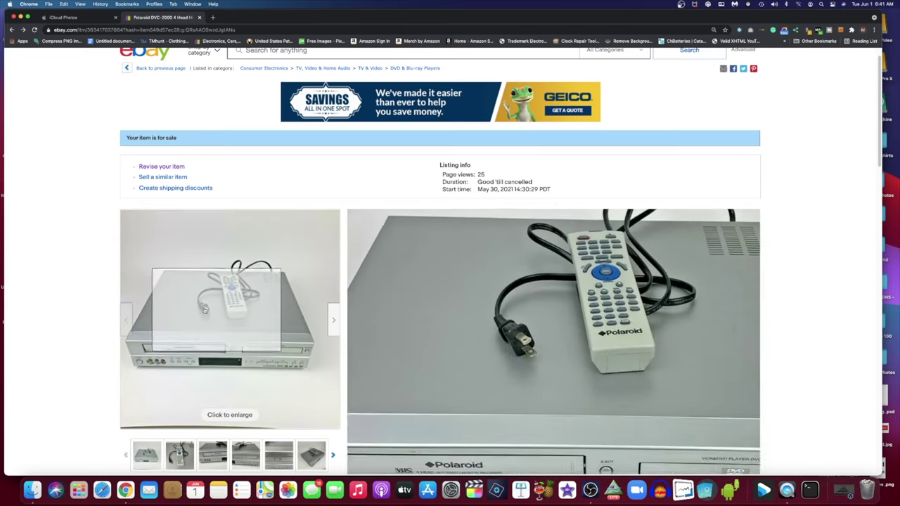
Step: Enlarge the first listing photo, examine all the product photos at full size, and close the enlarged view
click(205, 309)
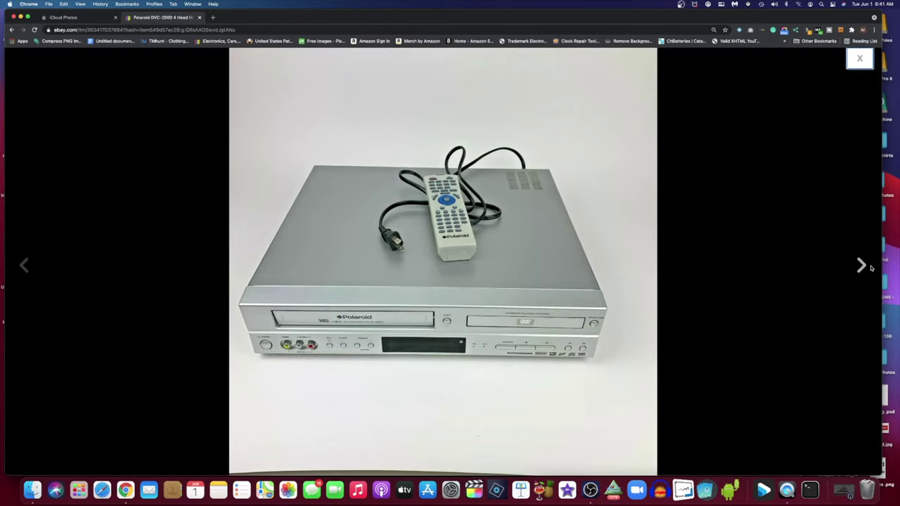
click(866, 267)
click(867, 267)
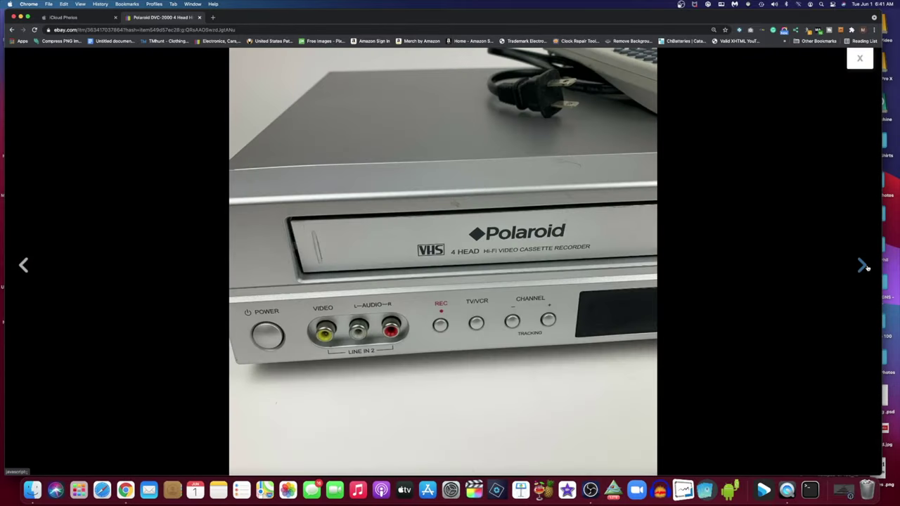
click(867, 267)
click(866, 267)
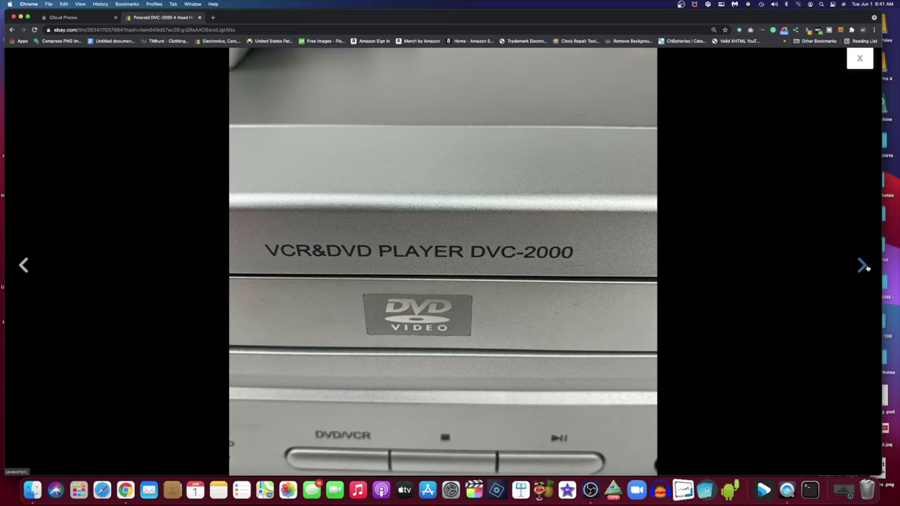
click(867, 267)
click(867, 267)
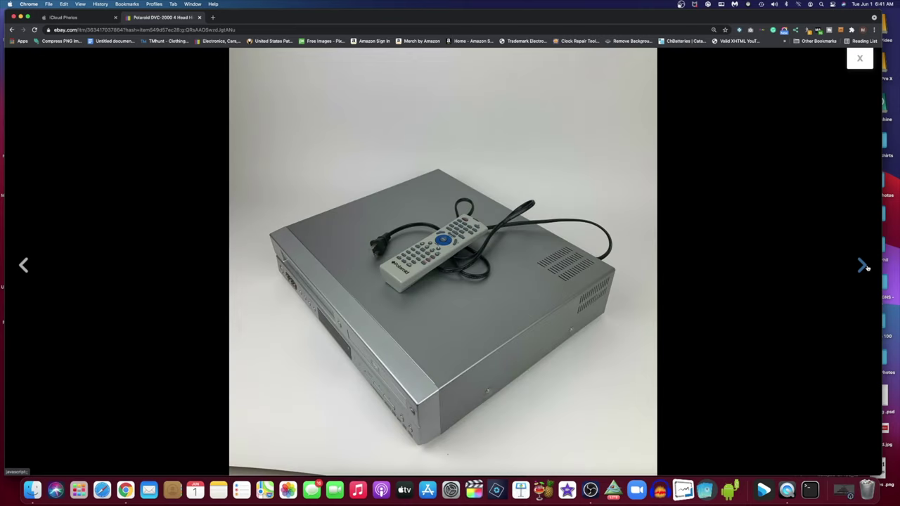
click(866, 267)
click(866, 267)
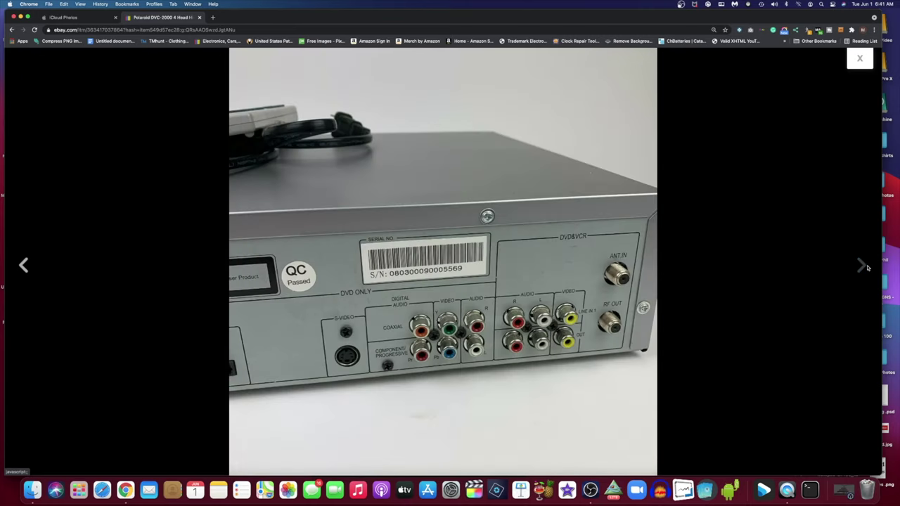
click(859, 59)
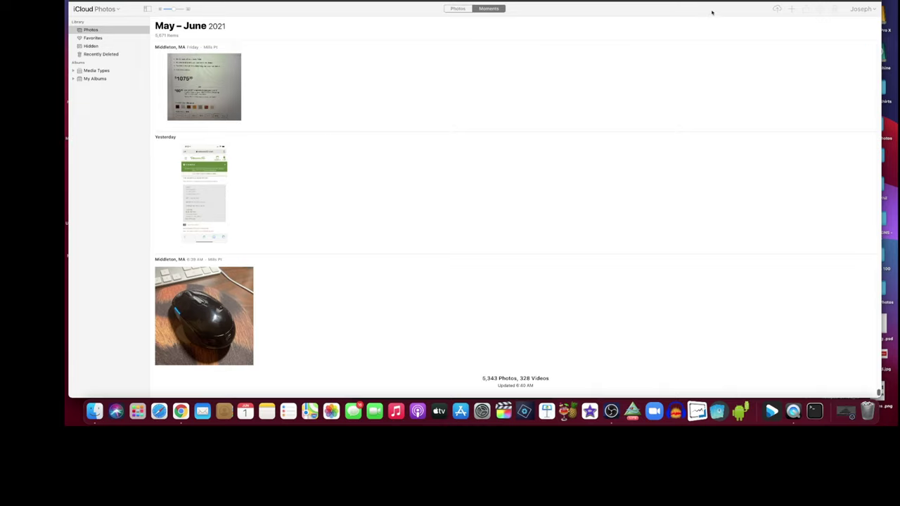
Step: Download the black computer mouse photo from iCloud Photos to the desktop, and preview the saved file
click(194, 313)
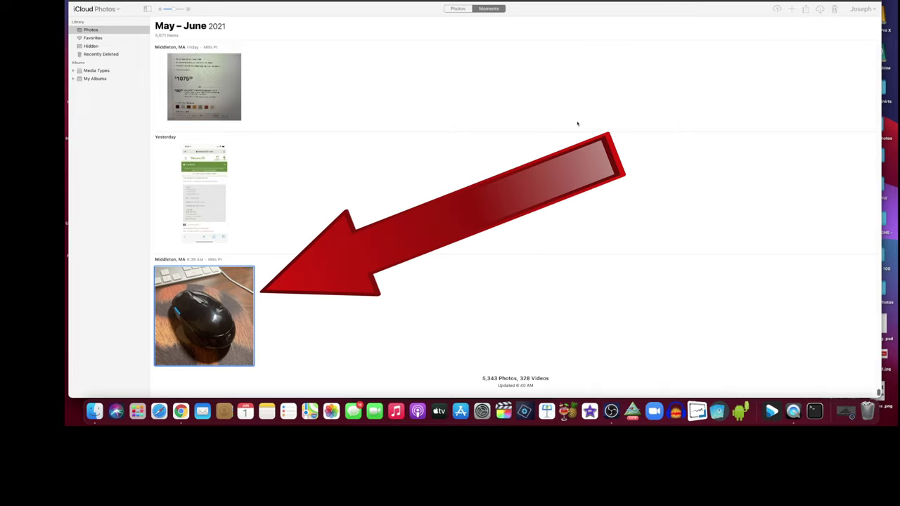
click(819, 13)
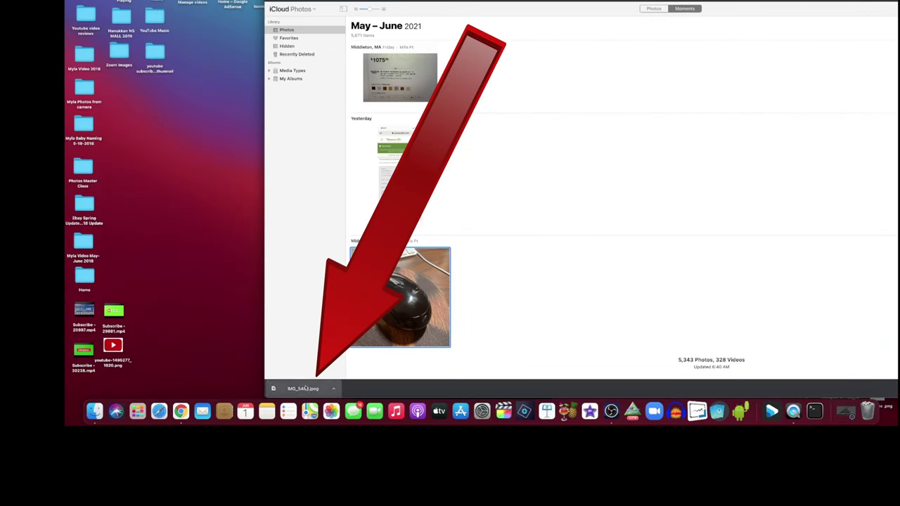
drag(302, 388, 200, 276)
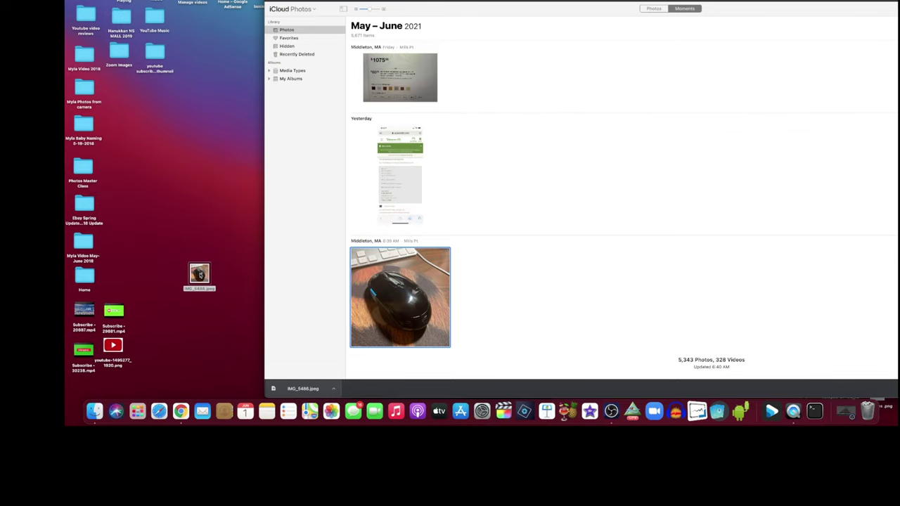
double_click(200, 275)
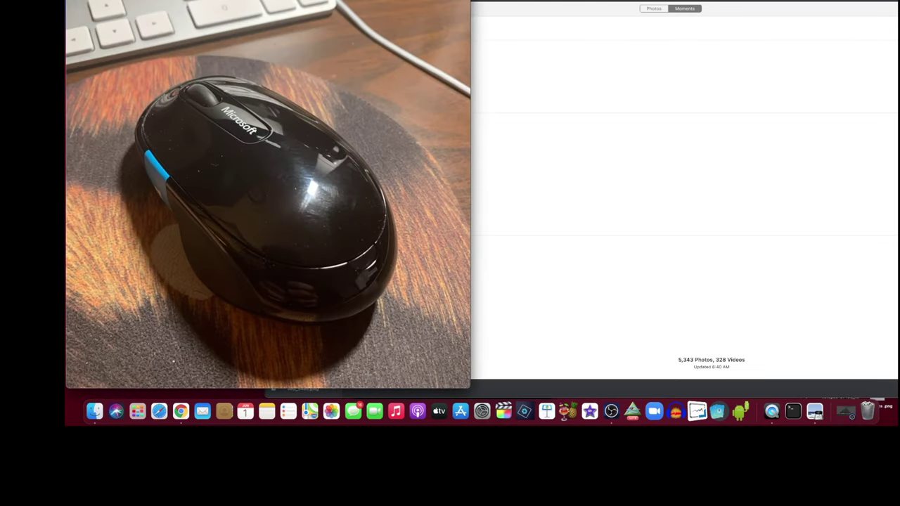
key(super+w)
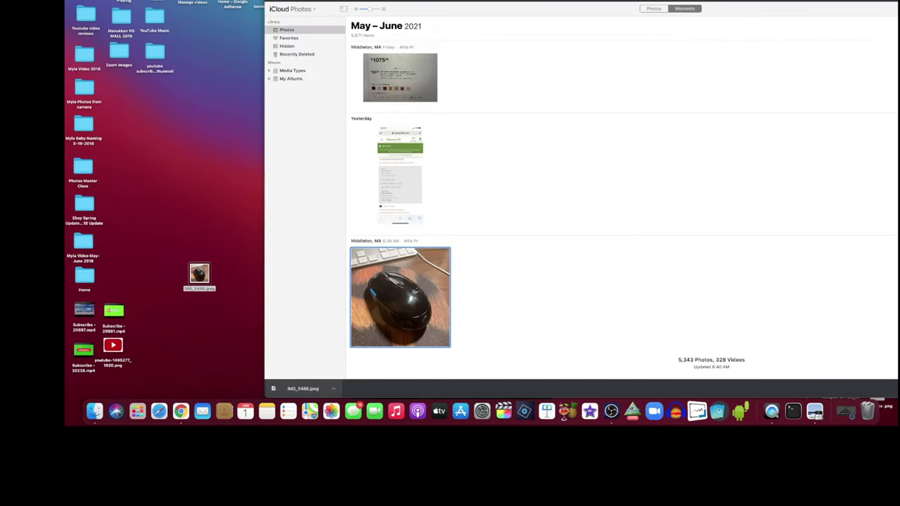